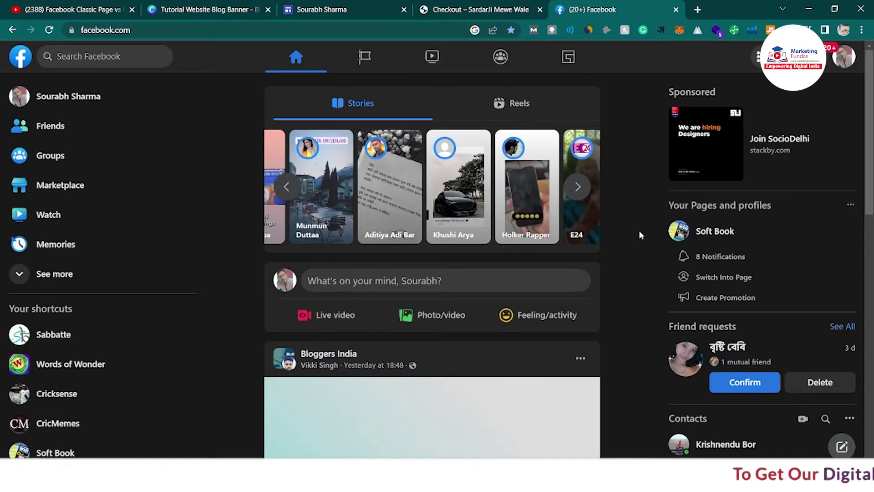
Expand the left sidebar shortcuts and open the list of Pages you manage.
scroll(639, 235, down, 1)
scroll(640, 235, up, 1)
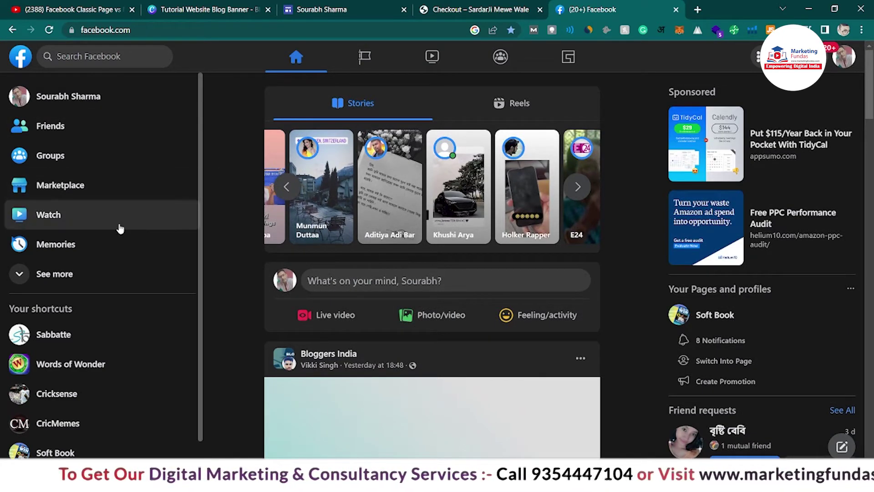
click(57, 273)
scroll(59, 275, down, 8)
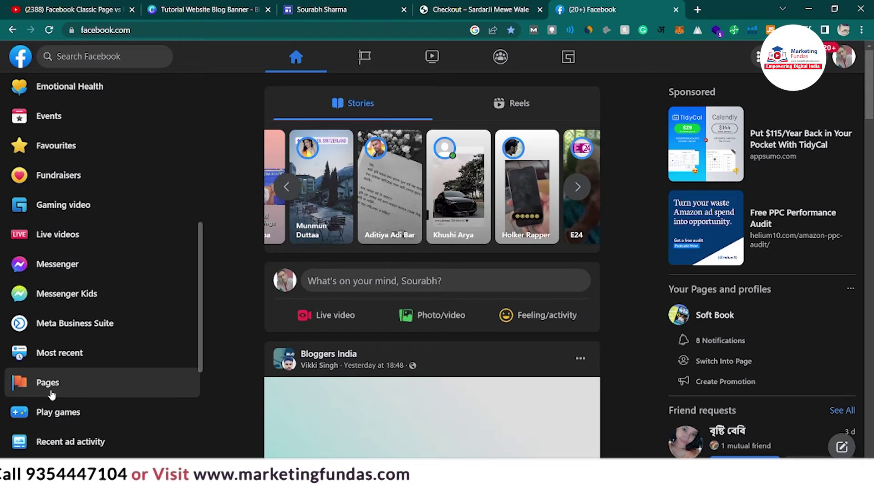
click(51, 394)
Highlight the Classic Pages section, then open the classic Sabbatte Page.
scroll(311, 168, down, 2)
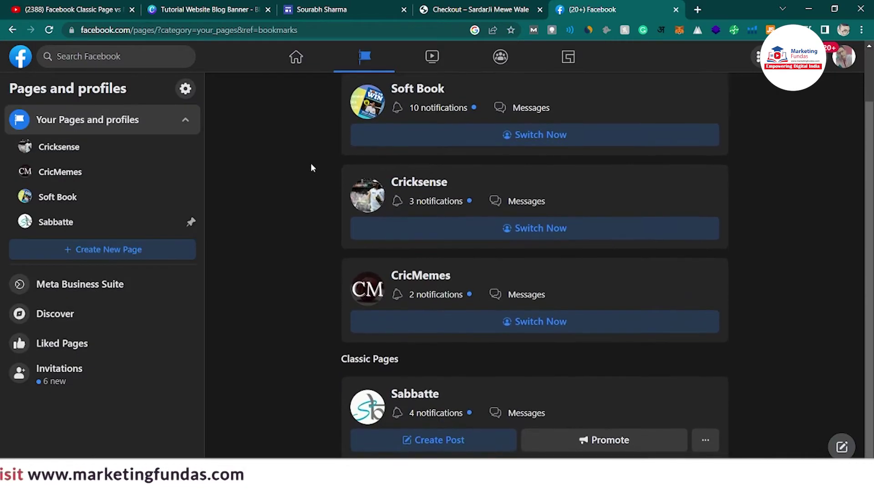
scroll(311, 165, up, 2)
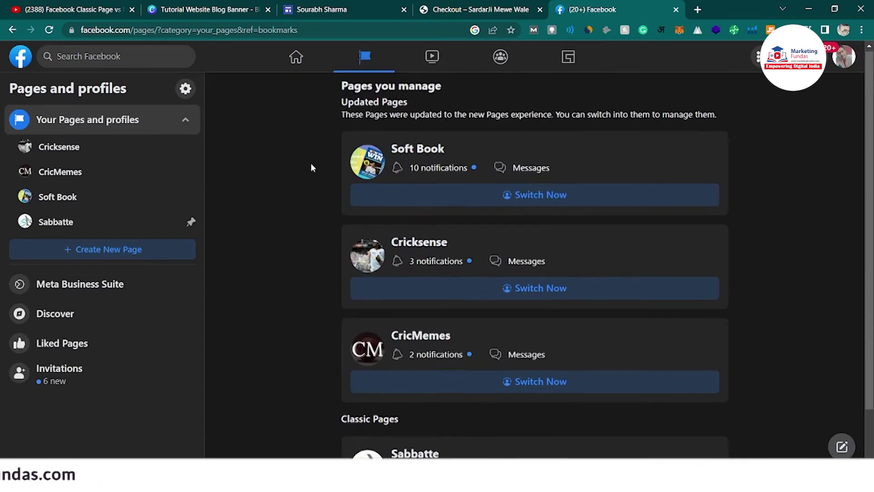
scroll(311, 165, down, 2)
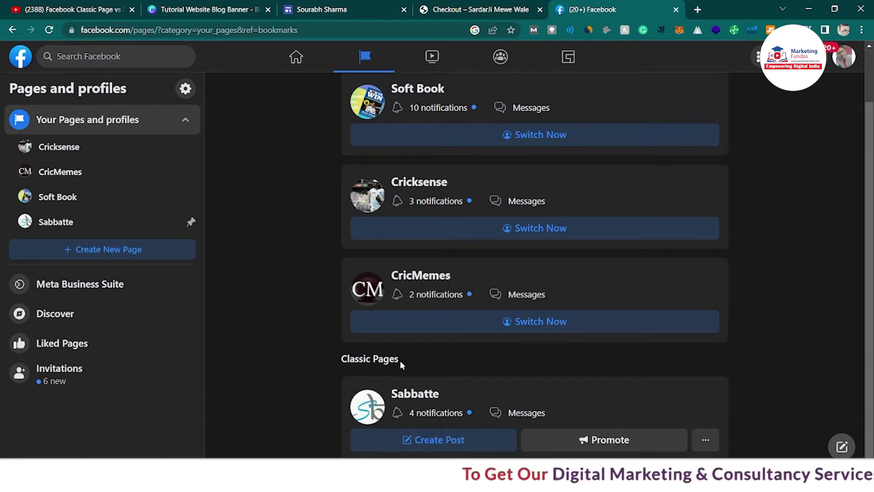
drag(400, 360, 335, 362)
click(289, 395)
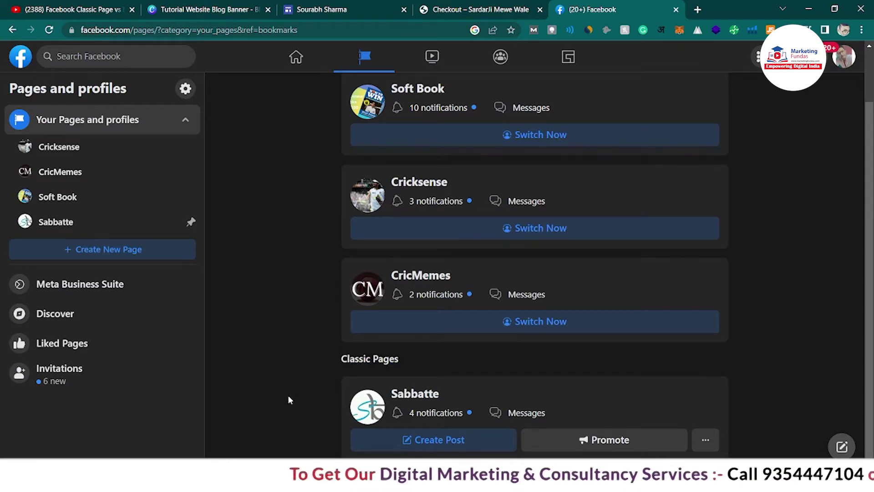
click(437, 394)
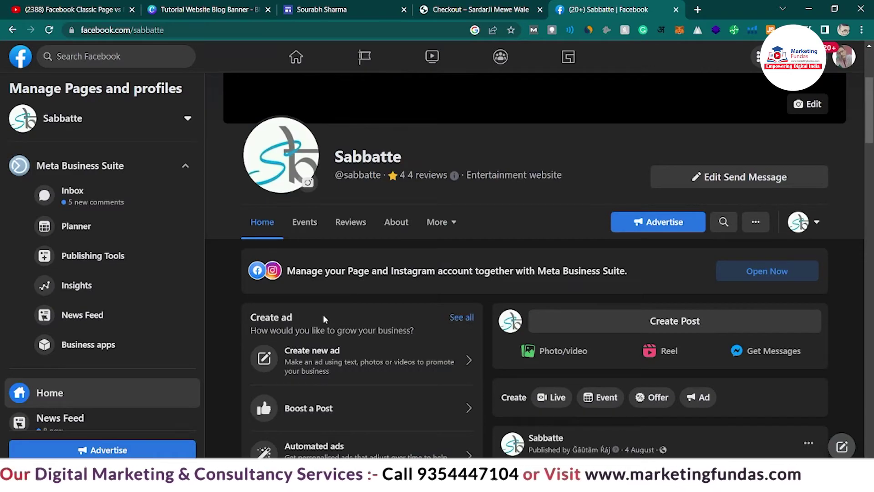
scroll(324, 317, down, 2)
scroll(325, 320, down, 2)
scroll(365, 318, up, 5)
scroll(470, 351, down, 7)
scroll(470, 349, down, 8)
scroll(470, 348, down, 4)
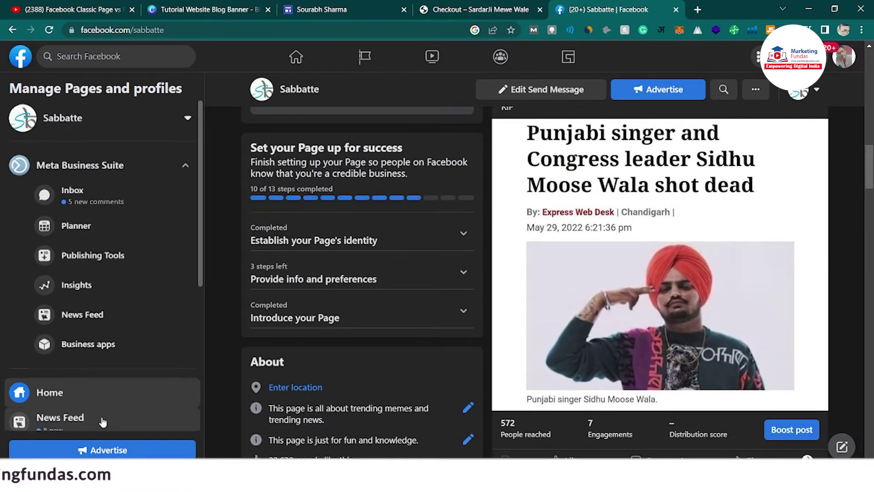
scroll(103, 423, down, 5)
scroll(126, 319, up, 5)
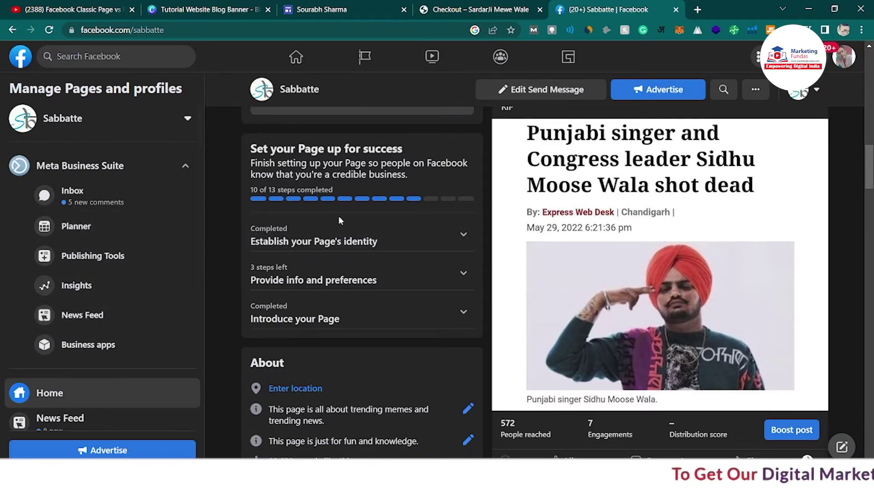
scroll(339, 216, down, 5)
scroll(339, 218, up, 10)
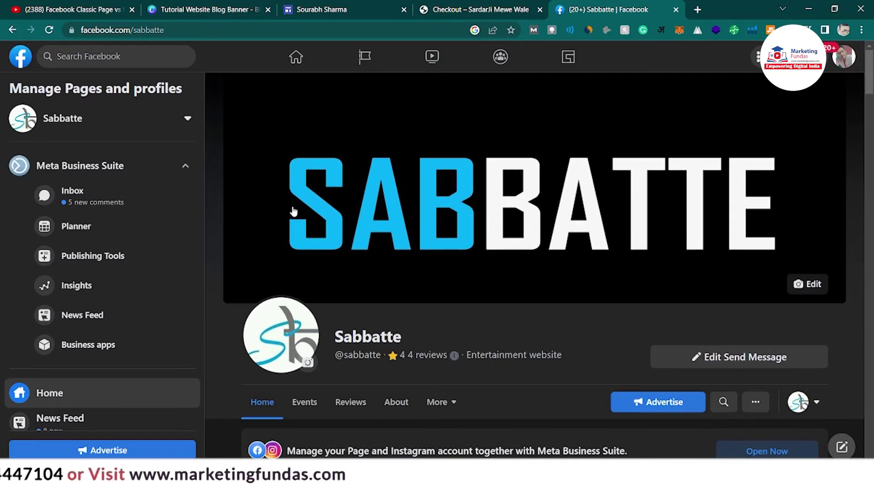
scroll(159, 245, down, 5)
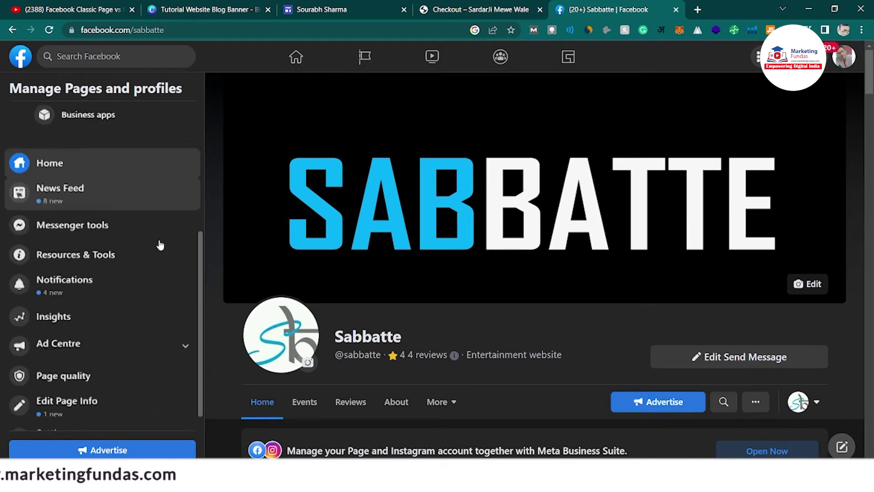
scroll(150, 283, up, 5)
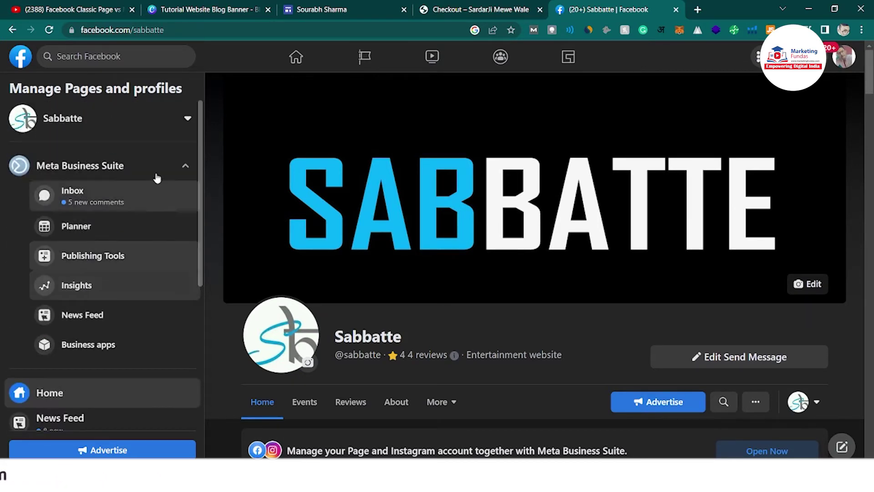
scroll(157, 175, down, 5)
scroll(157, 175, up, 5)
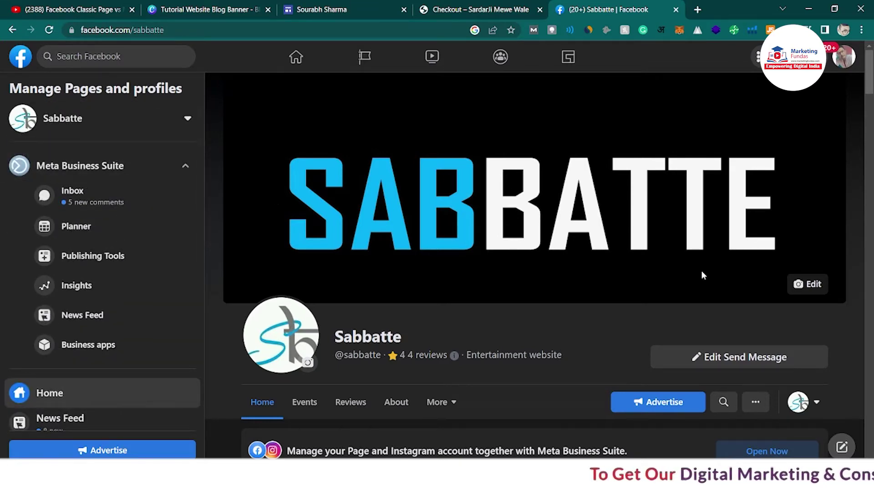
scroll(704, 275, down, 3)
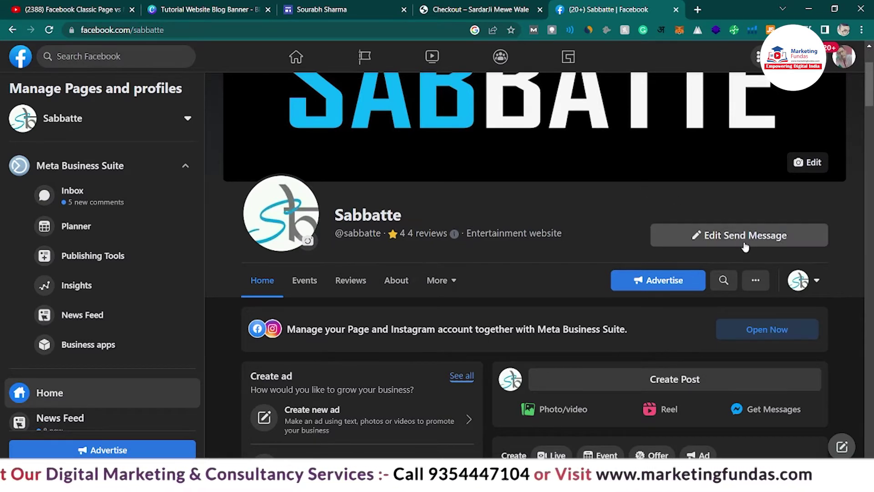
Switch Sabbatte to the new Pages experience via Try a new Pages experience and Update.
click(756, 279)
scroll(757, 284, down, 1)
scroll(757, 287, down, 1)
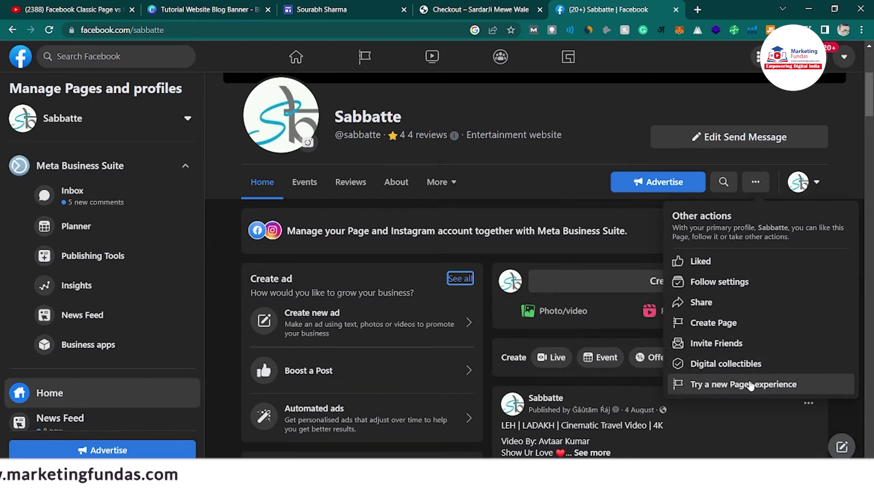
click(751, 386)
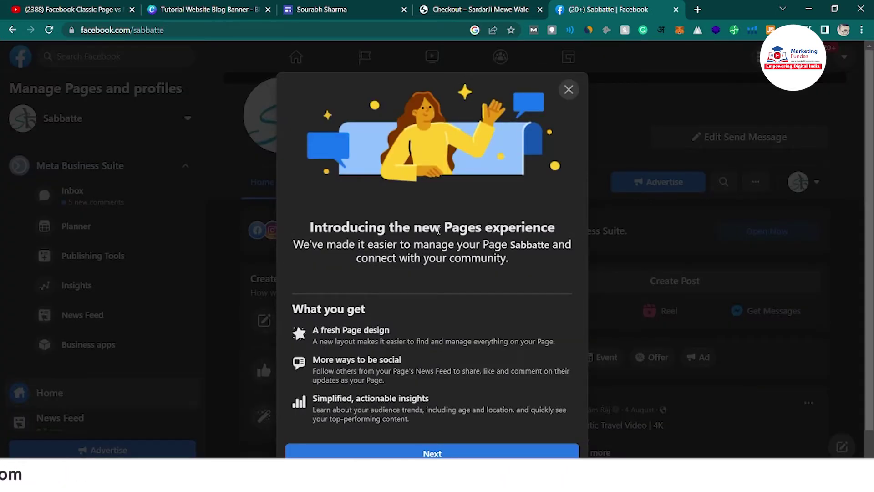
scroll(438, 231, down, 1)
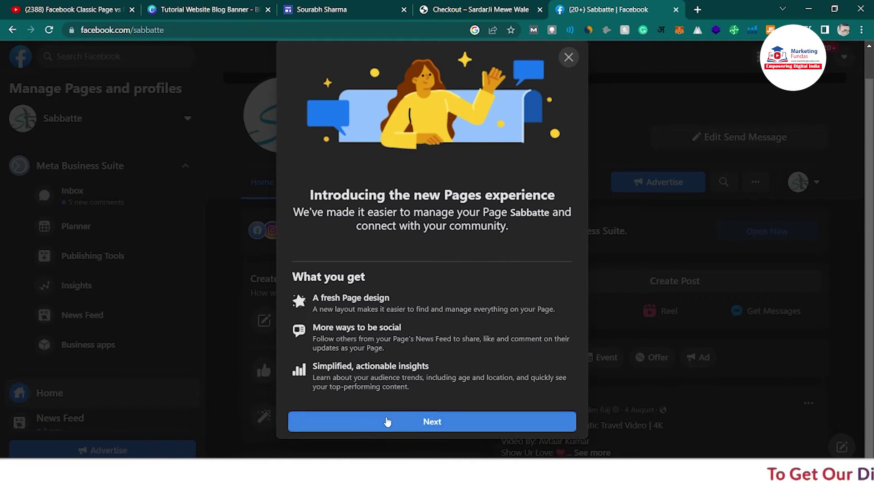
click(388, 422)
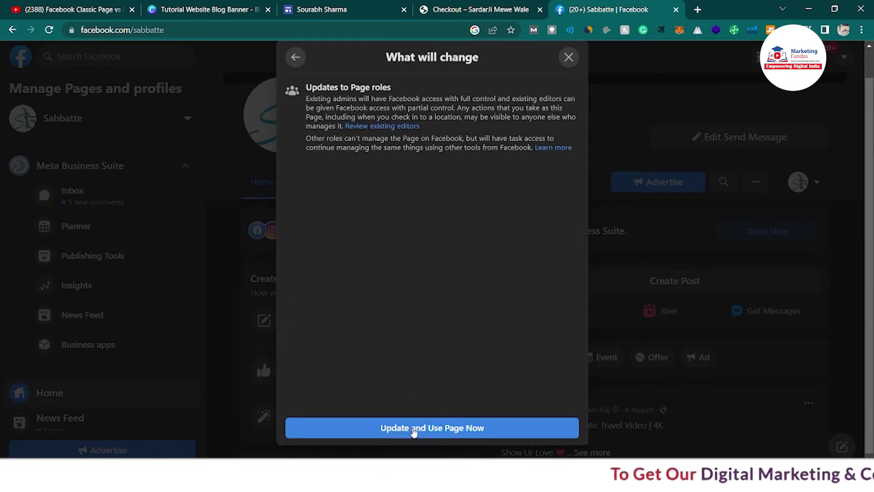
click(432, 430)
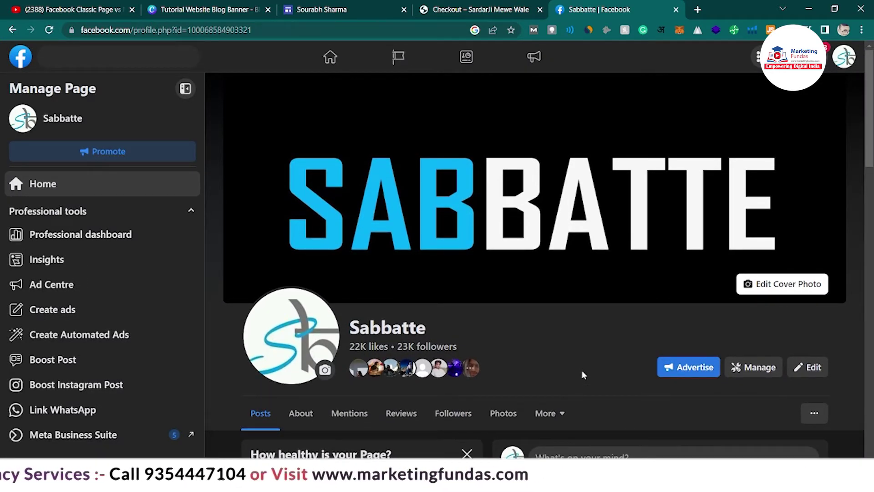
scroll(581, 370, down, 5)
scroll(583, 375, up, 5)
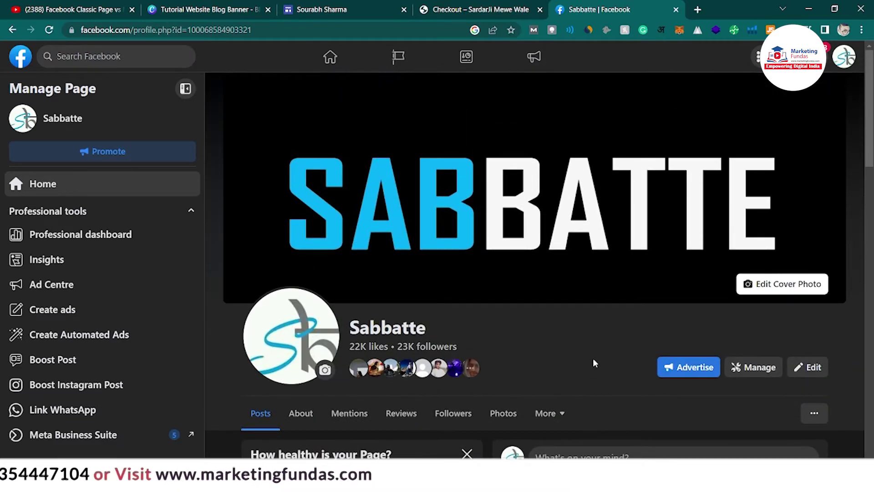
scroll(594, 359, down, 3)
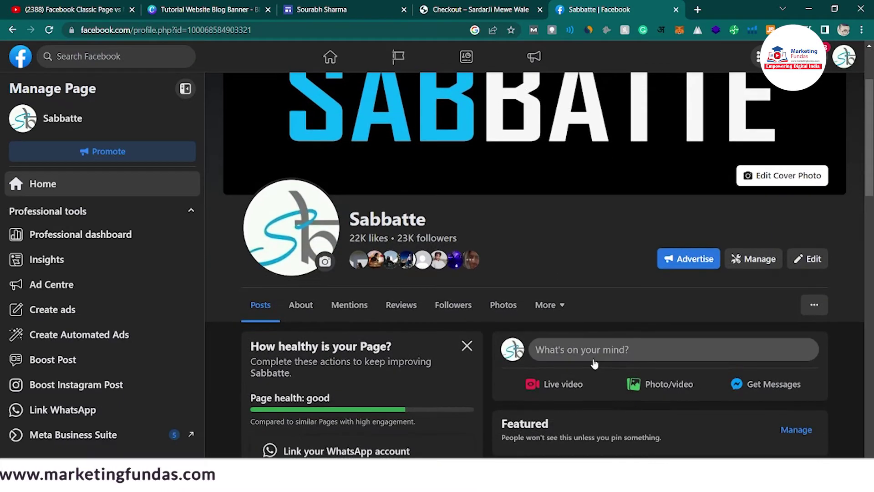
scroll(594, 363, up, 3)
scroll(593, 363, down, 5)
scroll(593, 362, down, 6)
scroll(594, 363, up, 10)
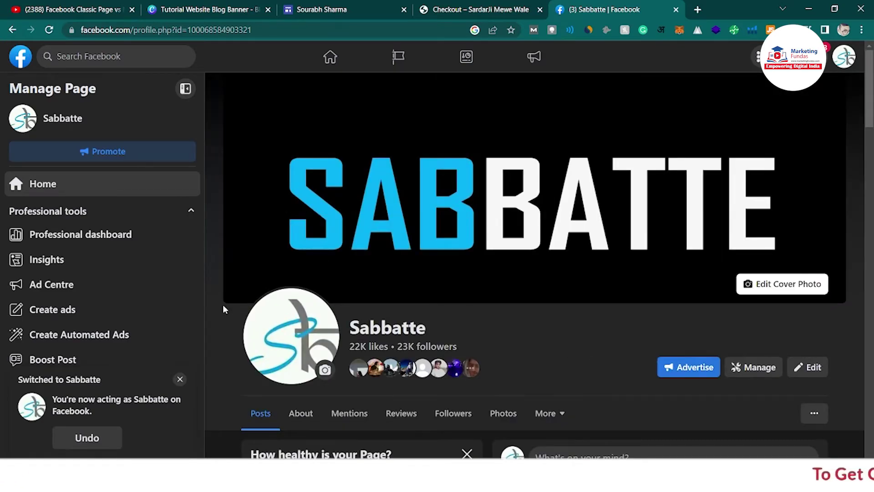
scroll(133, 283, down, 7)
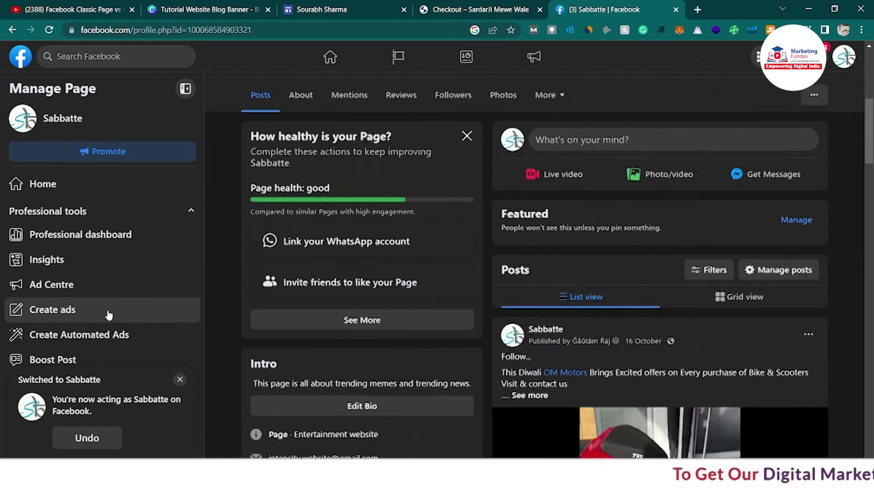
scroll(107, 313, up, 7)
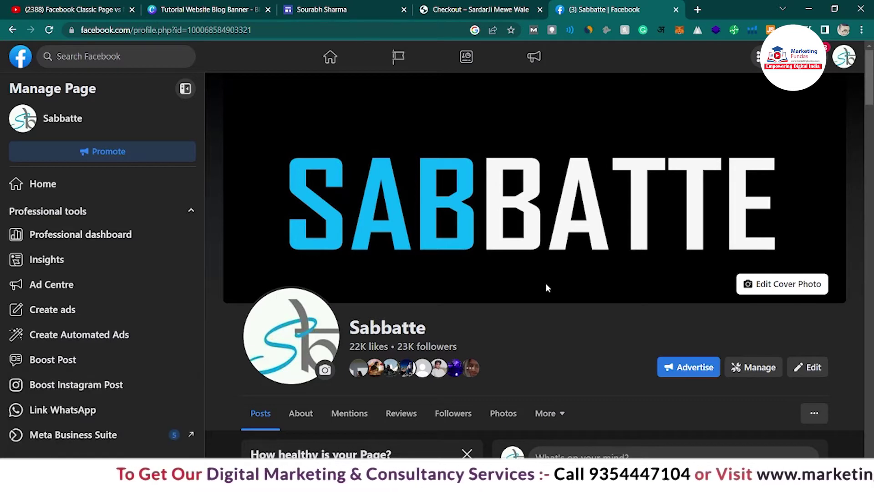
Switch the acting profile to the Cricksense Page from the See all profiles list.
click(836, 67)
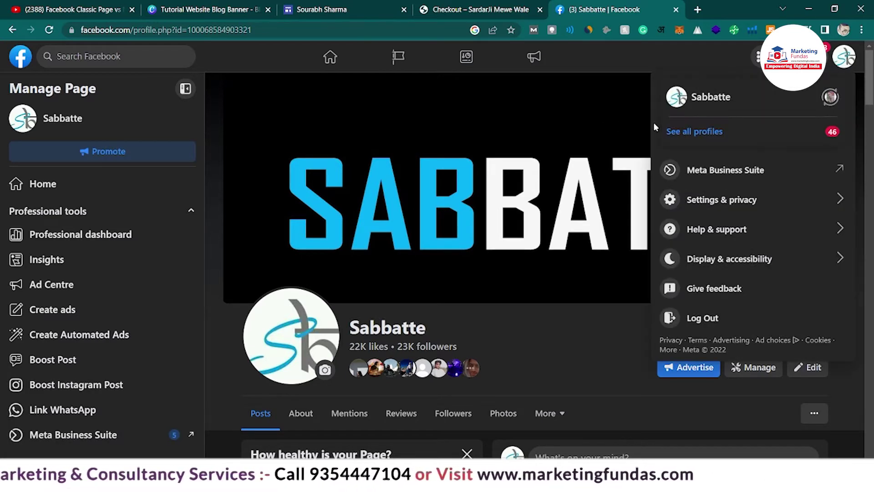
click(682, 134)
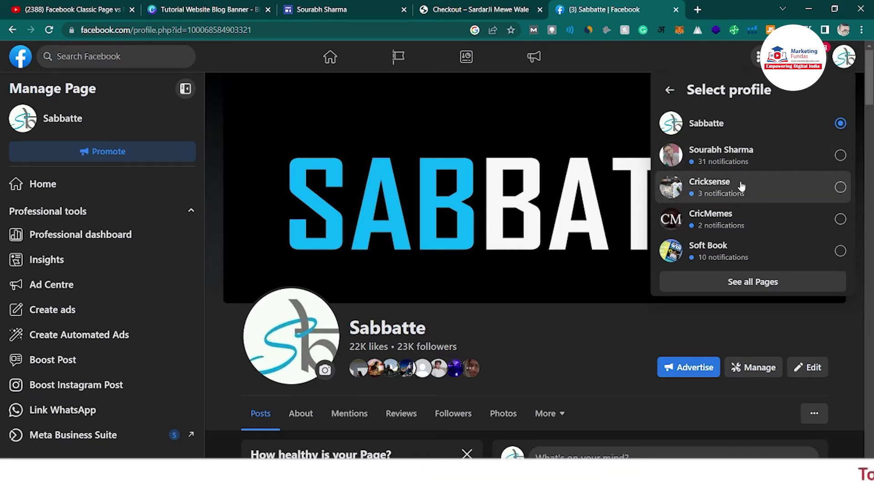
click(704, 184)
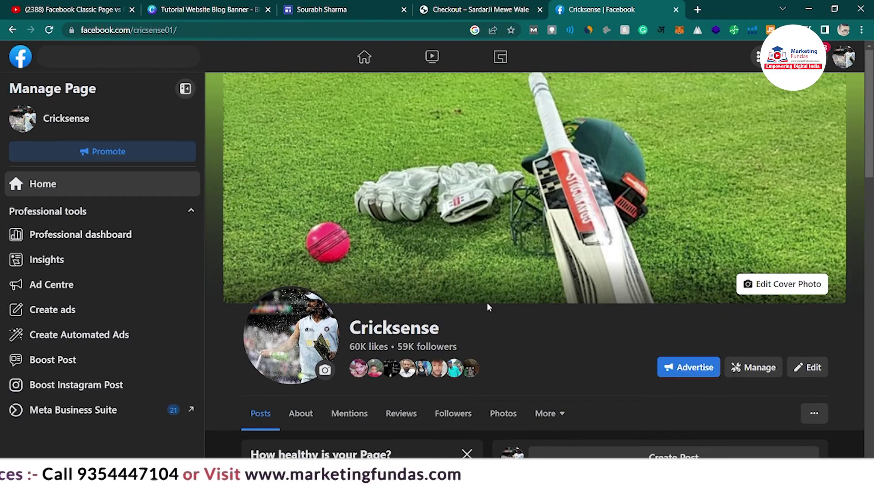
scroll(488, 307, down, 5)
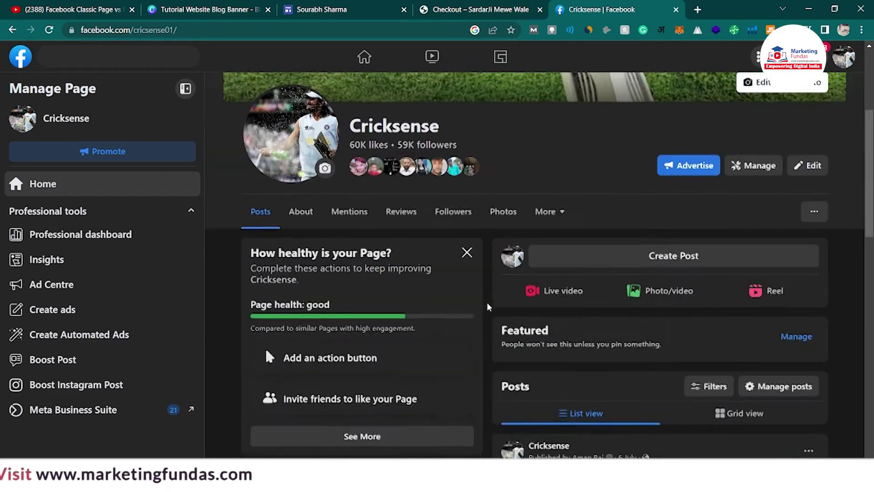
scroll(621, 150, down, 2)
scroll(623, 148, down, 2)
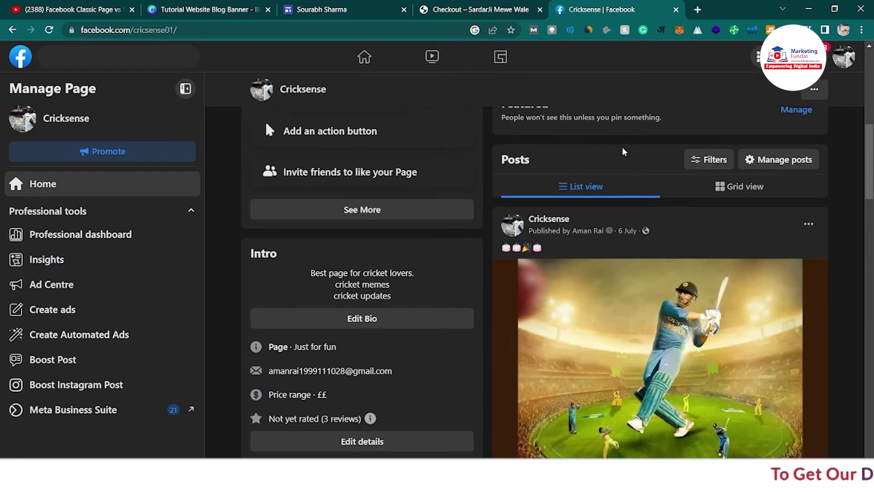
scroll(622, 148, down, 3)
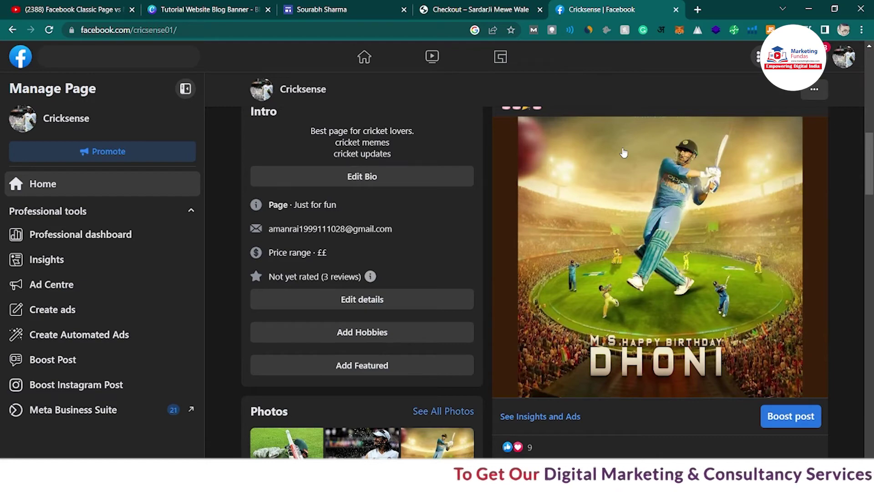
scroll(624, 151, up, 6)
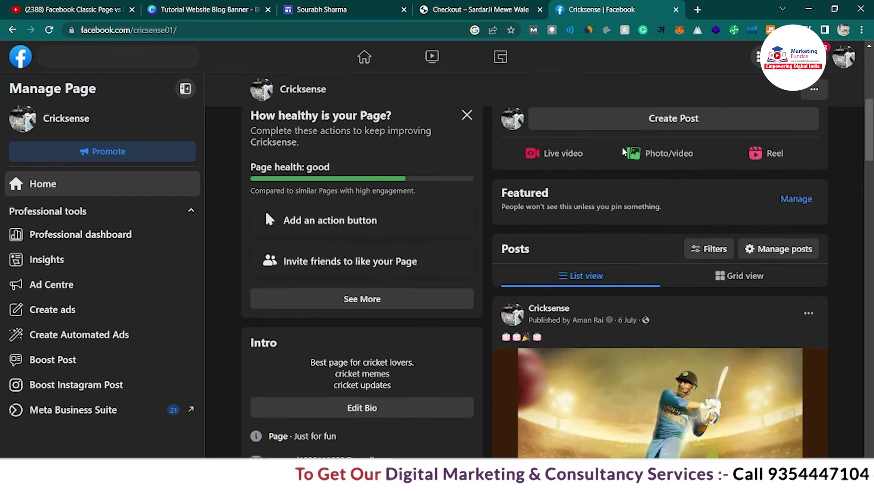
scroll(624, 150, down, 4)
scroll(623, 152, down, 4)
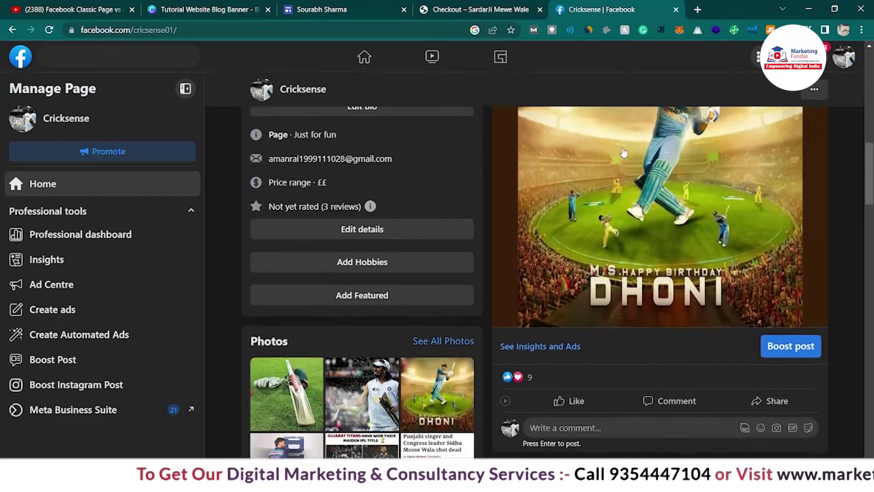
scroll(624, 152, up, 8)
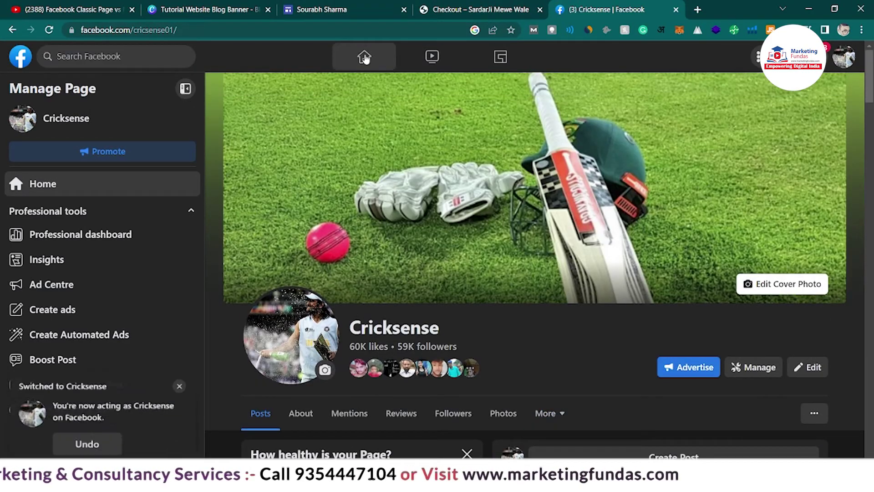
Open the home feed as Cricksense, scroll through the cricket posts, and return to the top.
click(42, 187)
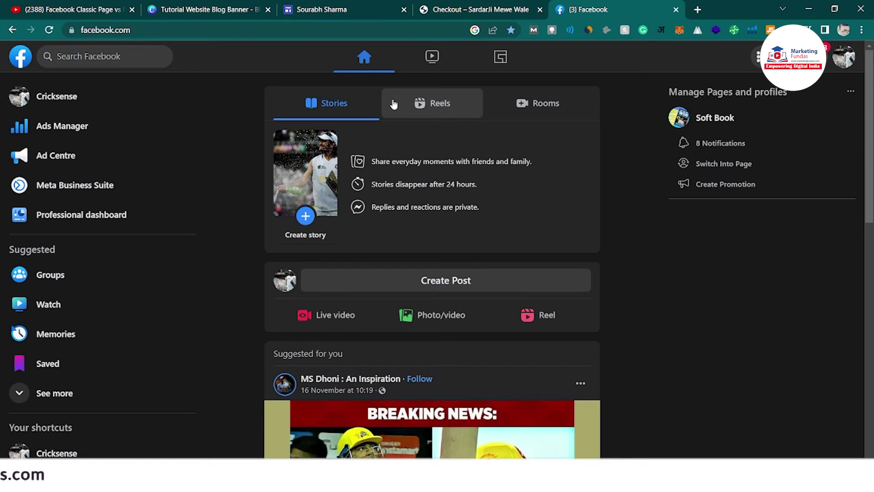
scroll(428, 149, down, 3)
scroll(428, 149, up, 3)
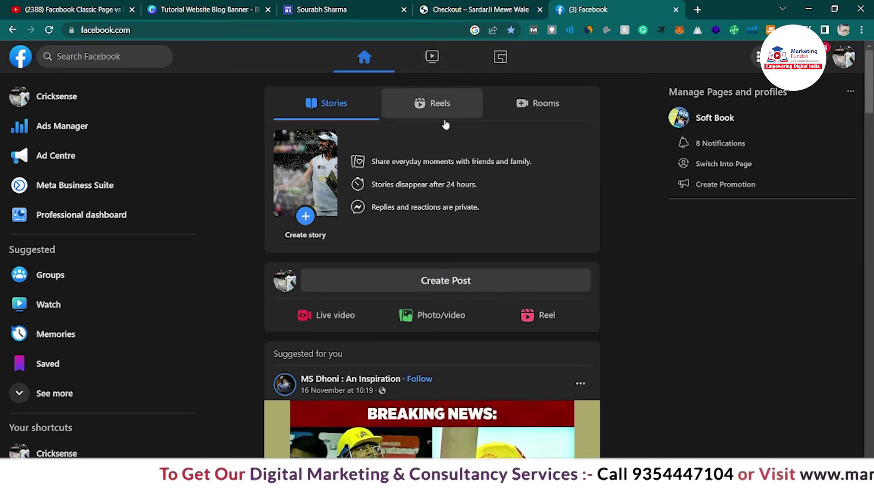
scroll(452, 121, down, 4)
scroll(451, 121, down, 20)
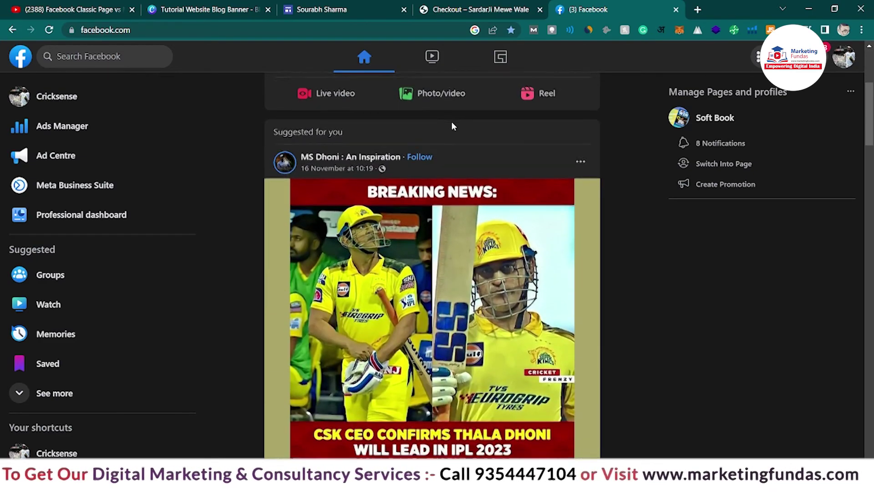
scroll(447, 270, down, 12)
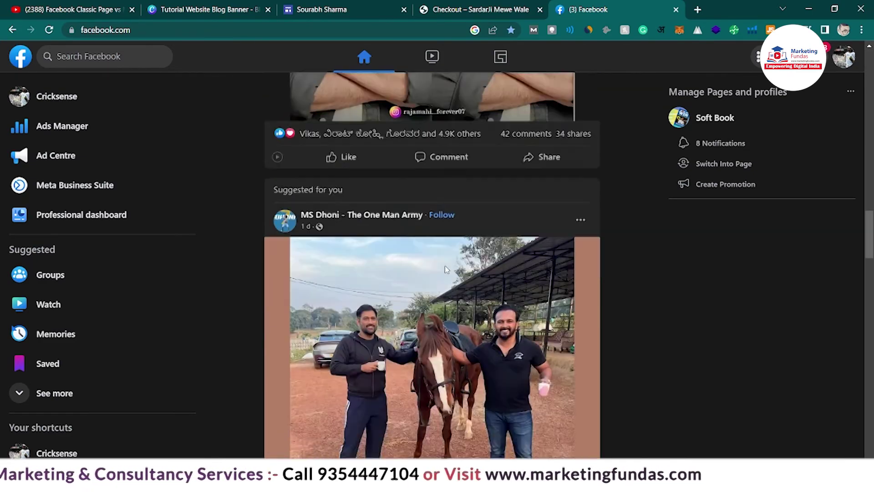
key(Home)
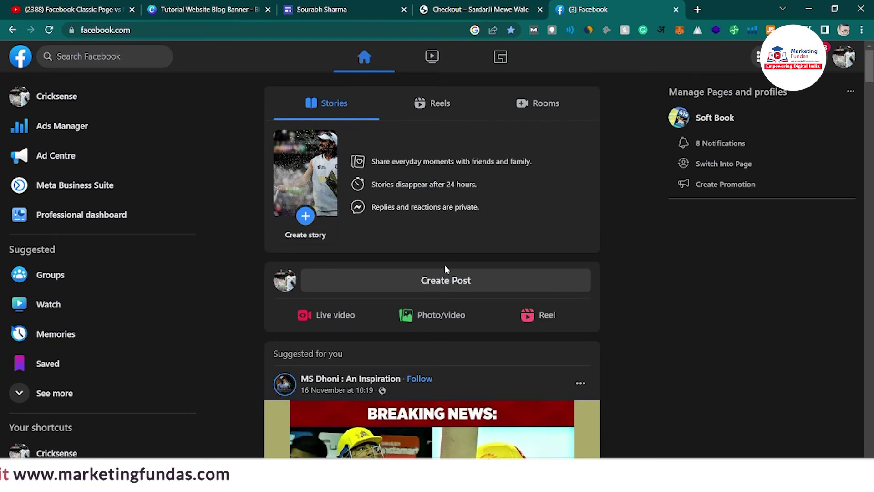
scroll(446, 270, down, 10)
key(Home)
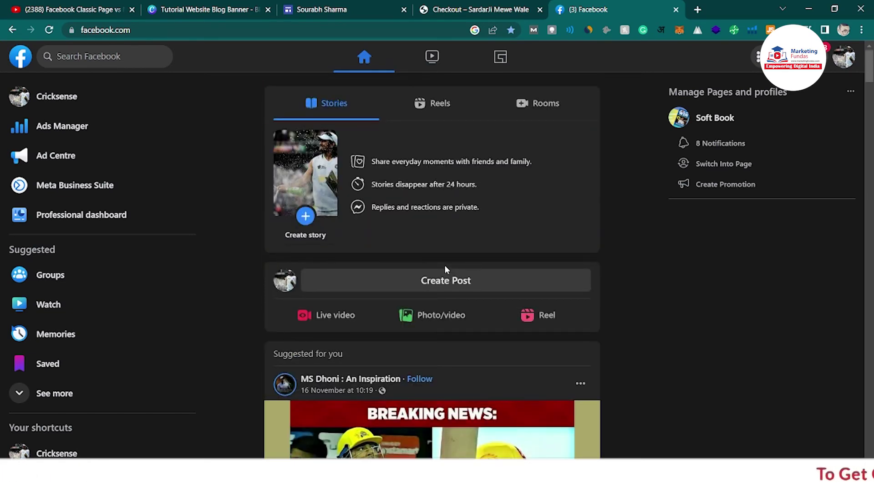